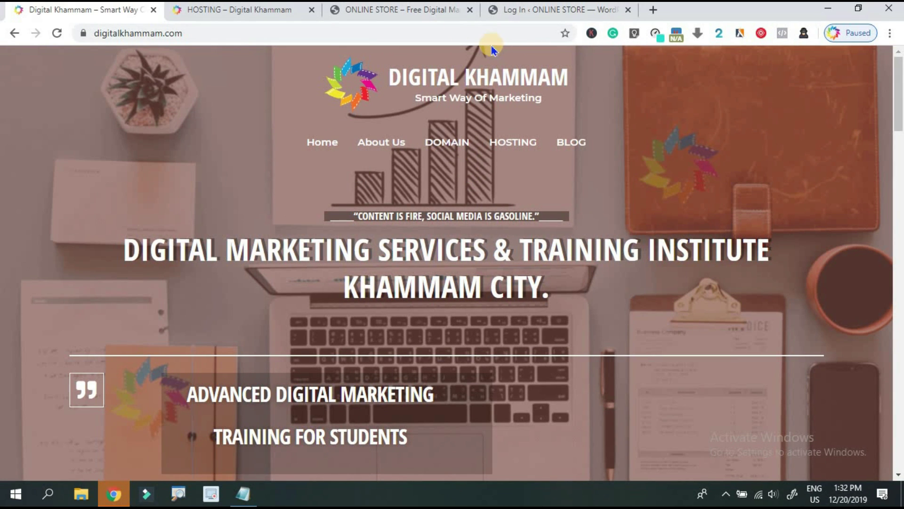
- Log in to the ONLINE STORE site's WordPress admin with the prefilled credentials
click(423, 8)
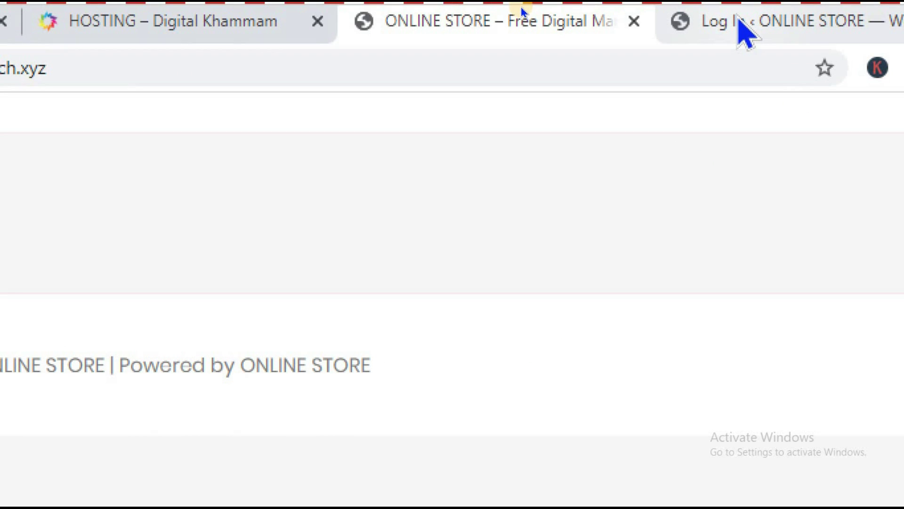
click(740, 23)
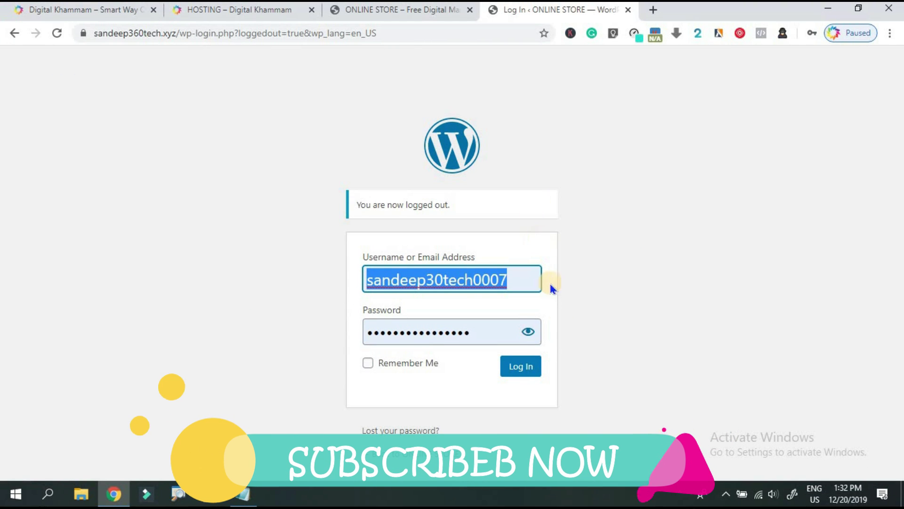
click(521, 367)
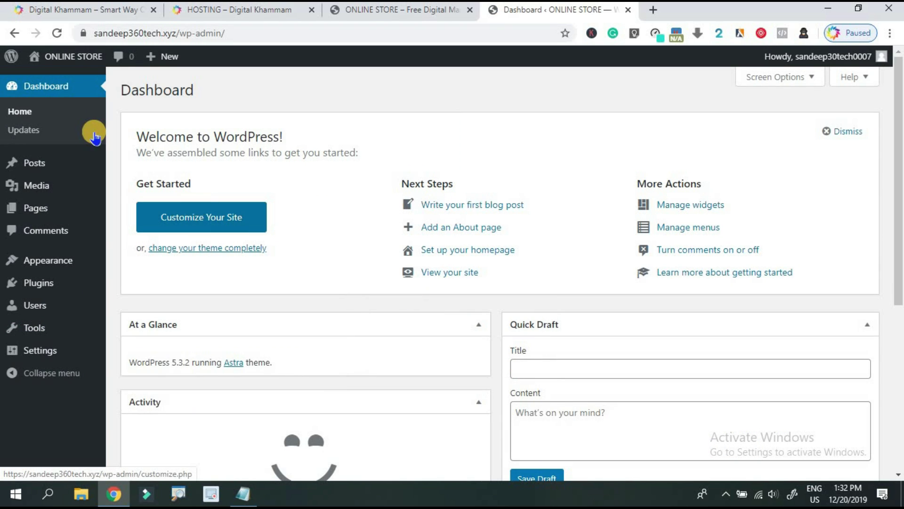
- Open the theme customizer for the ONLINE STORE site and go to its Menus section
mouse_move(62, 268)
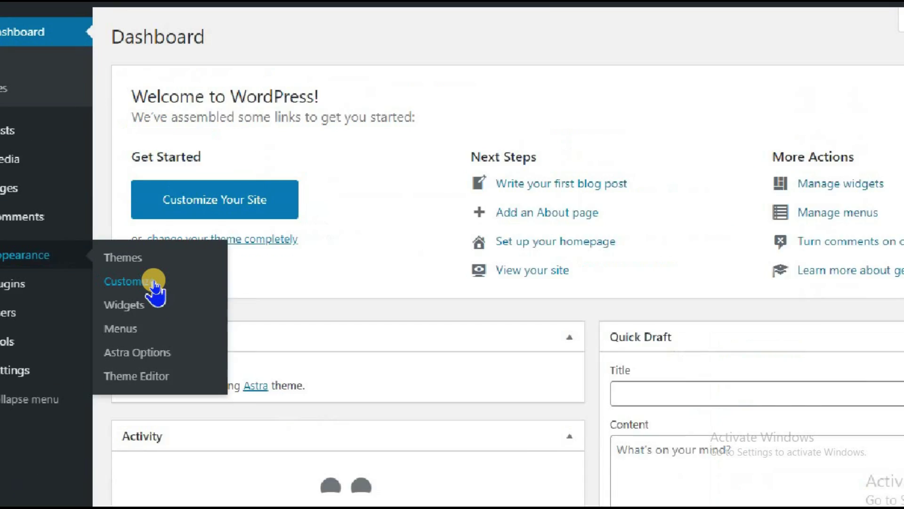
click(261, 298)
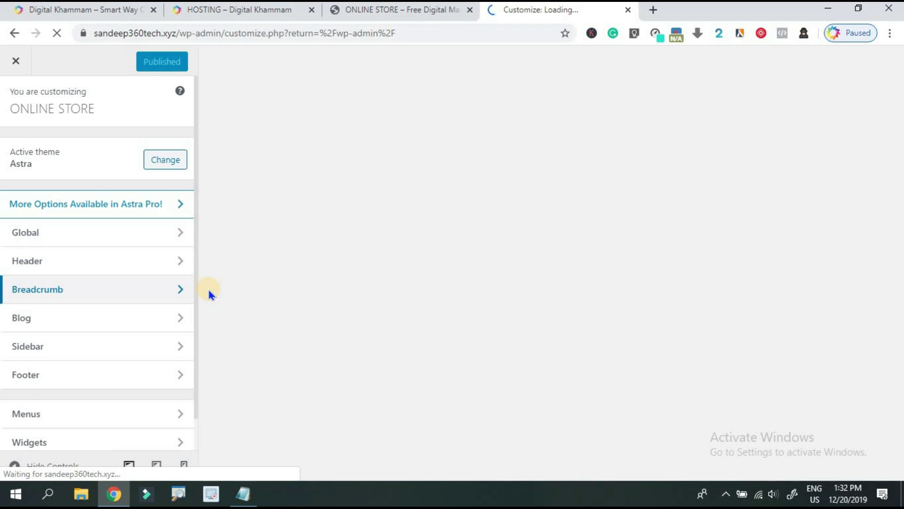
click(190, 325)
scroll(189, 349, down, 2)
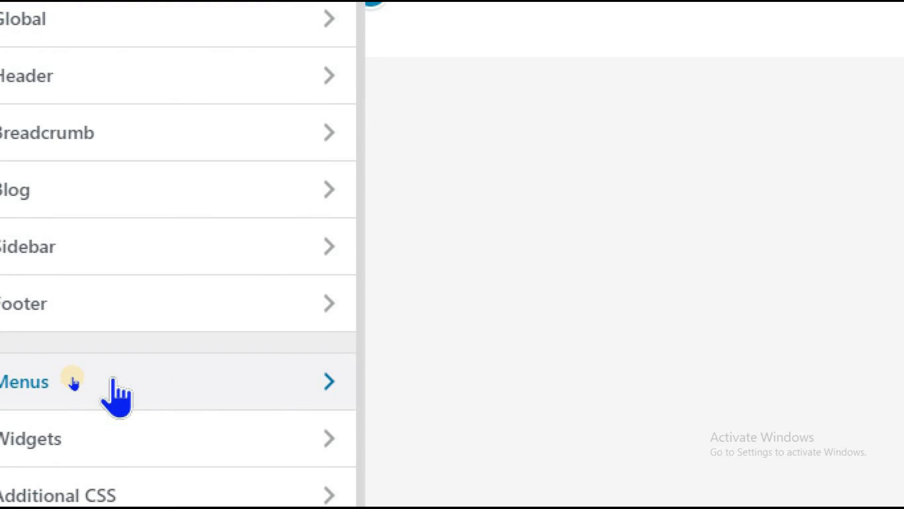
click(72, 380)
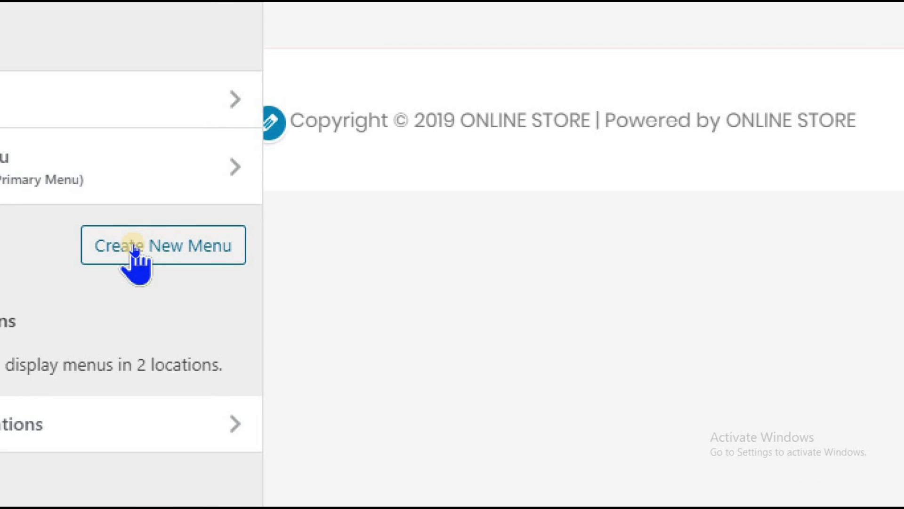
- Create a new menu named "my menu" in the Primary Menu location and open the list of items to add
click(134, 247)
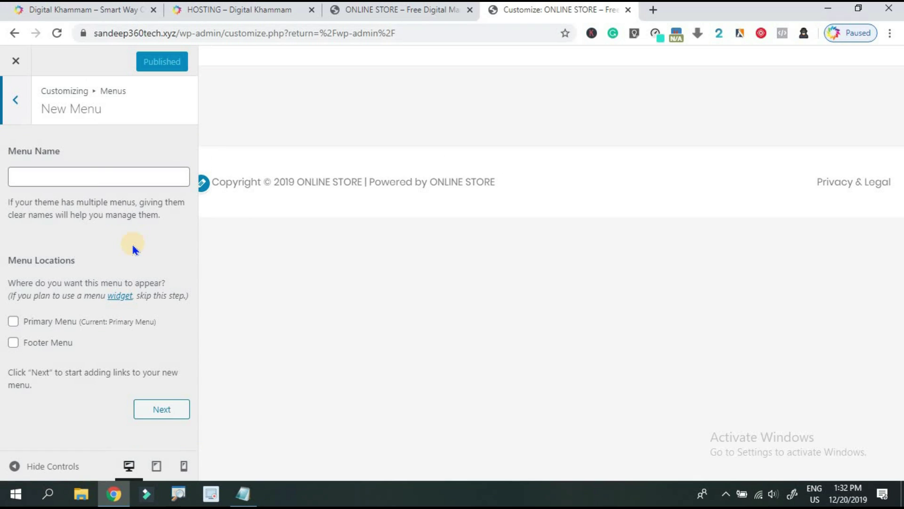
click(88, 179)
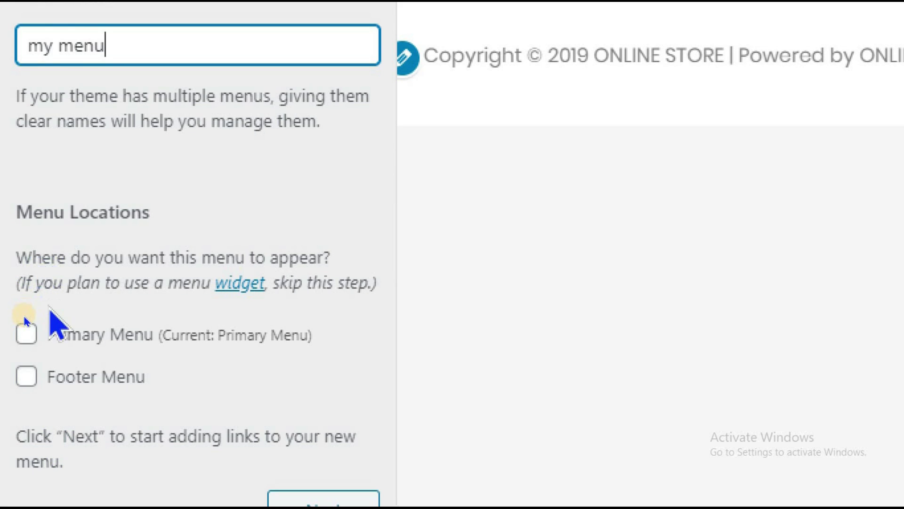
click(25, 326)
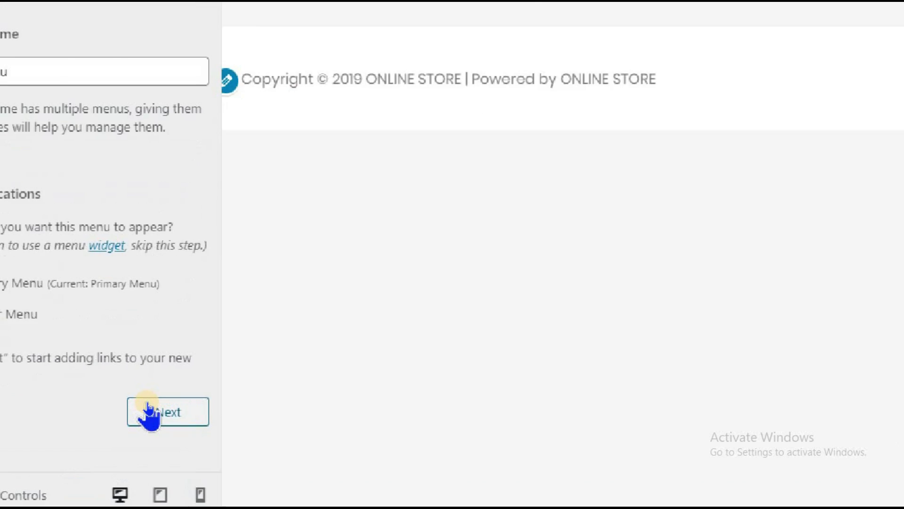
click(149, 409)
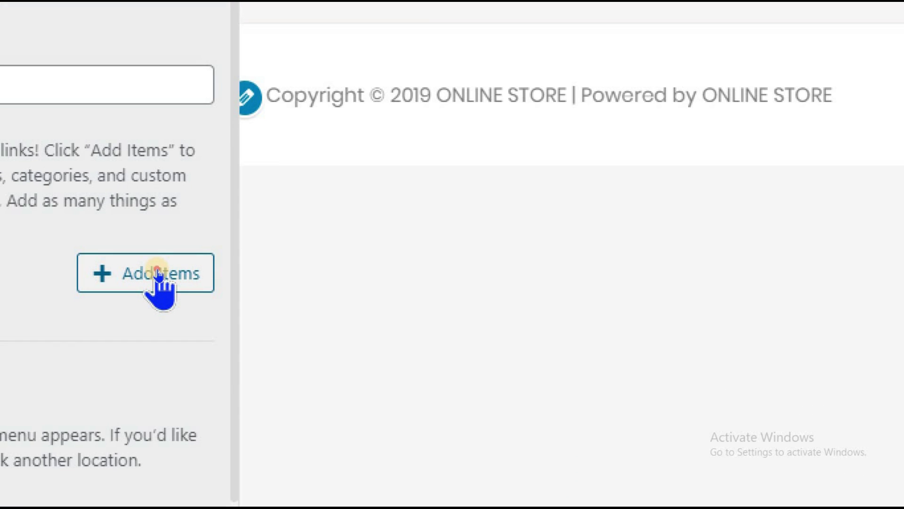
click(156, 272)
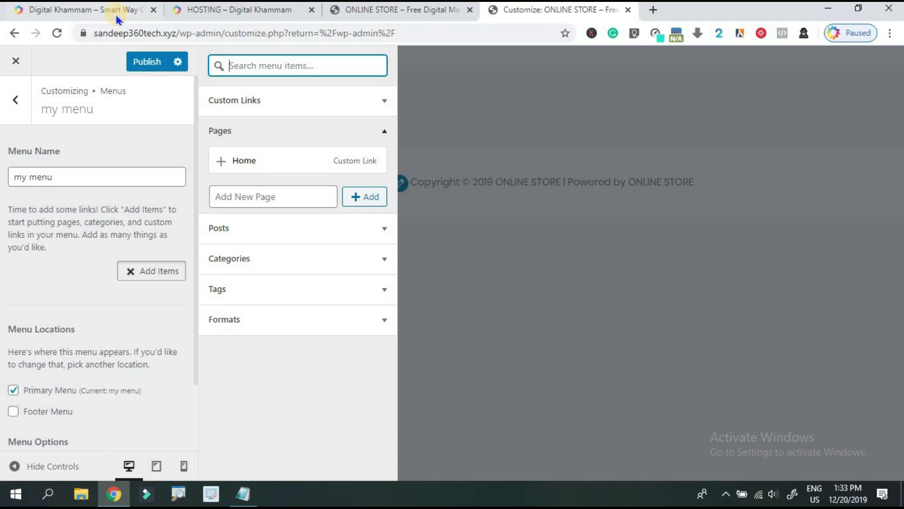
- Examine the navigation menu on the Digital Khammam site by visiting its About Us and Home pages
click(117, 19)
click(372, 144)
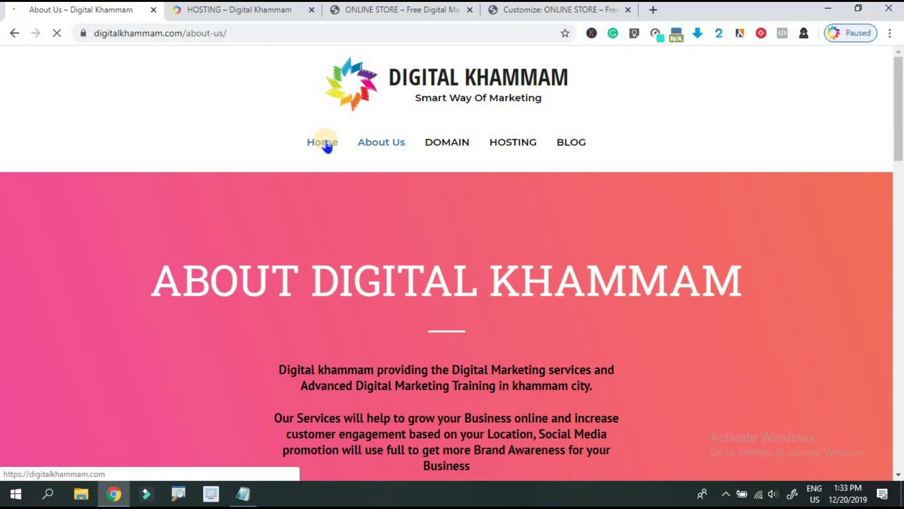
click(327, 146)
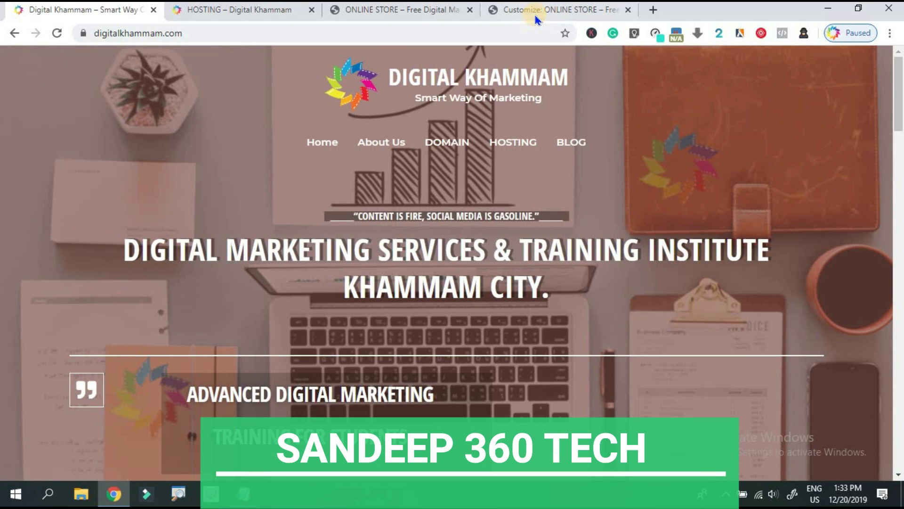
- Back in the customizer, add the Home link and a new page named "Order Now" to the menu
click(537, 14)
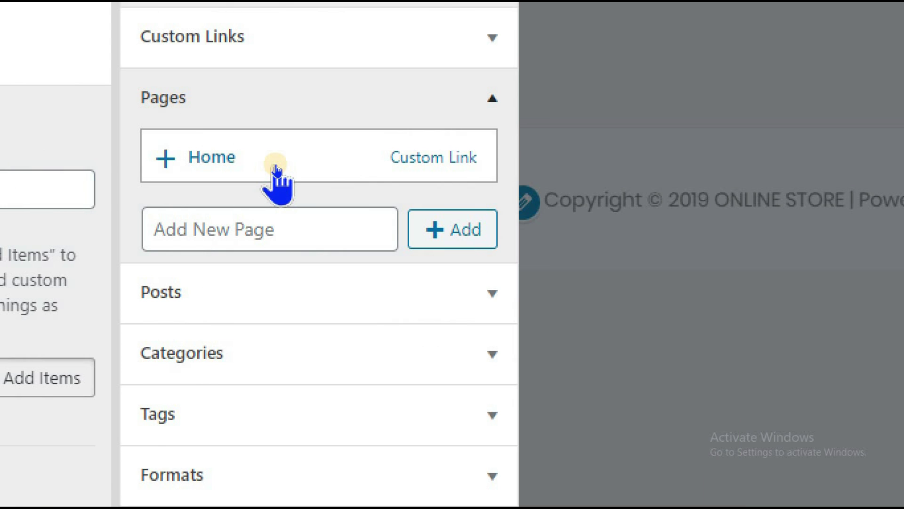
click(277, 170)
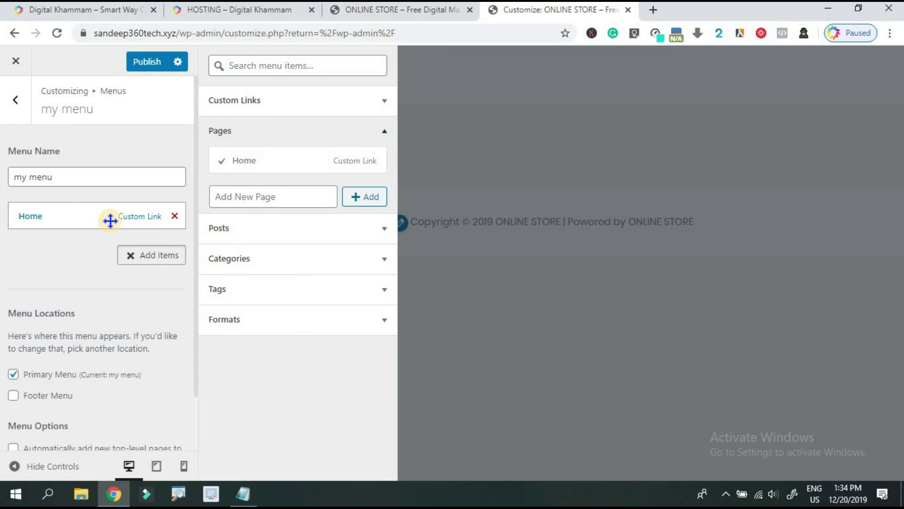
click(259, 204)
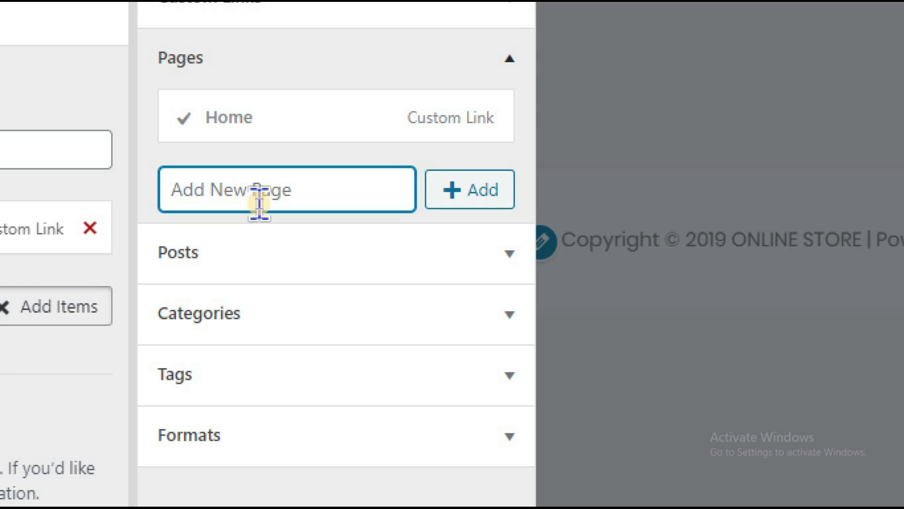
text(Order Now)
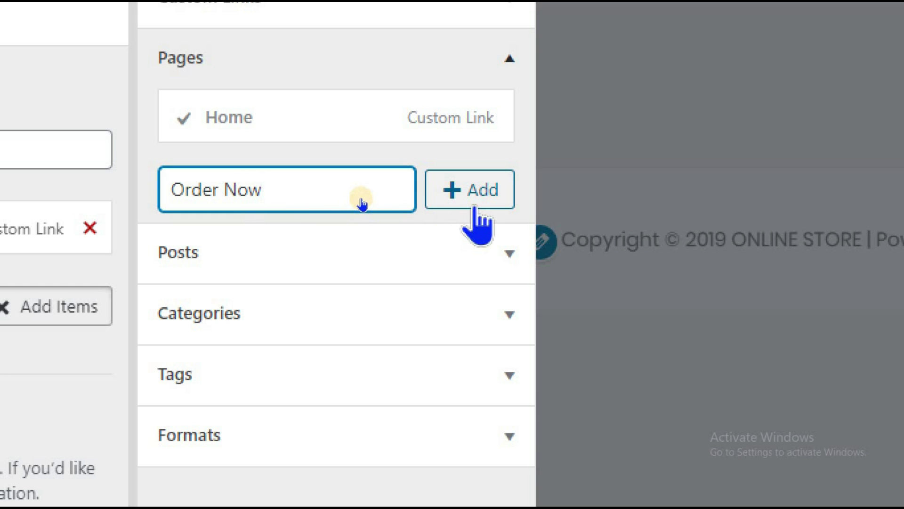
click(463, 194)
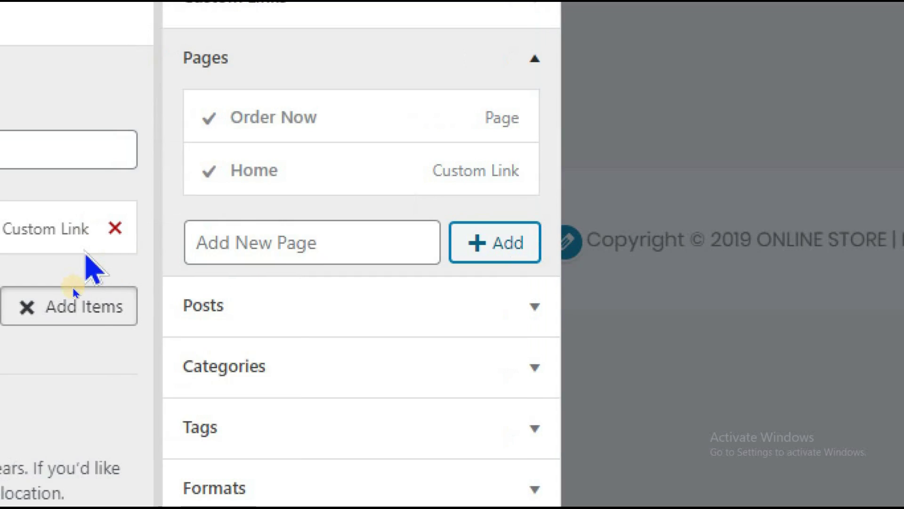
- Create a new page named "Biryani" and add it to the menu
scroll(87, 254, left, 5)
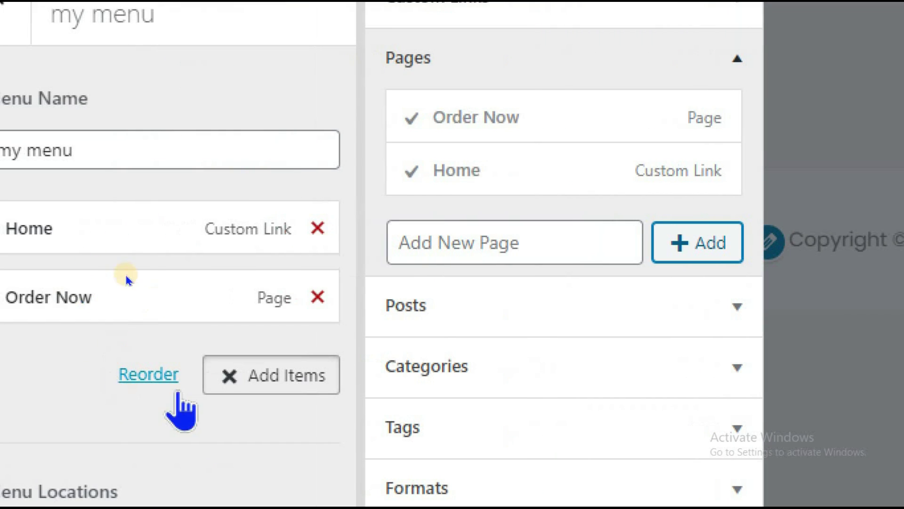
click(487, 228)
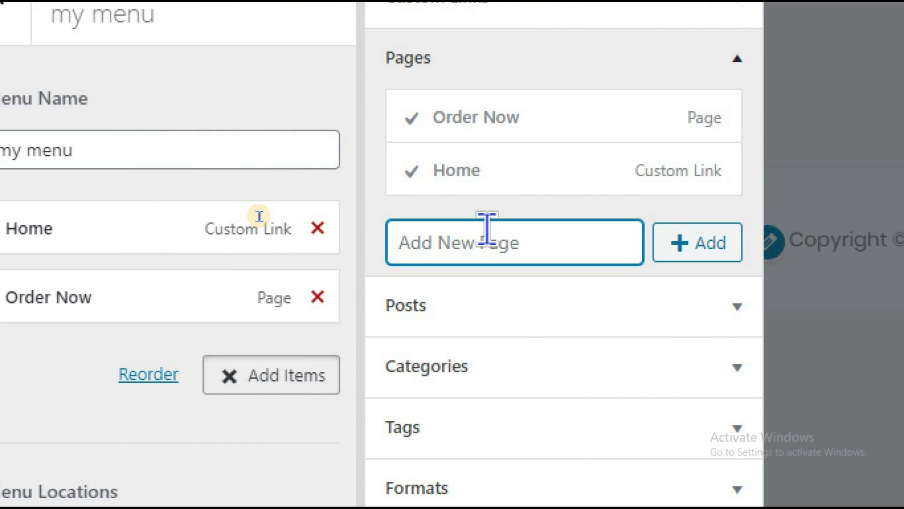
text(B)
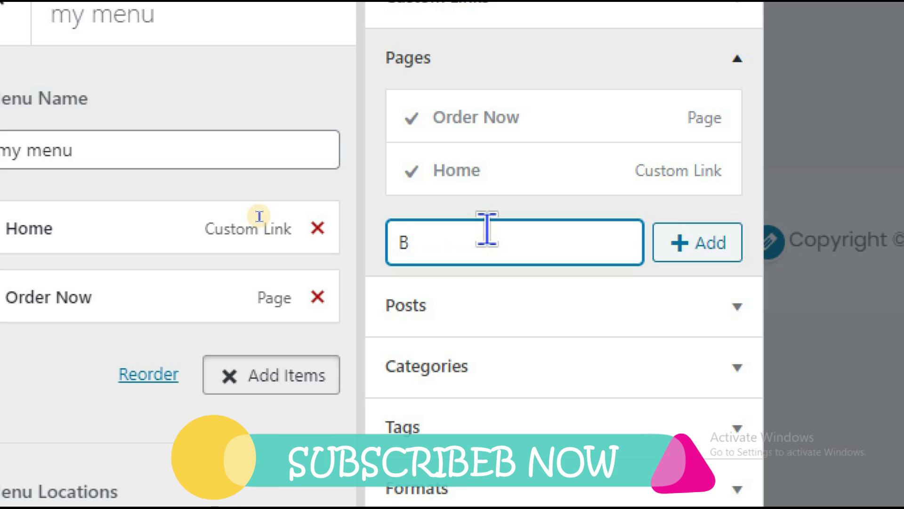
text(iryani)
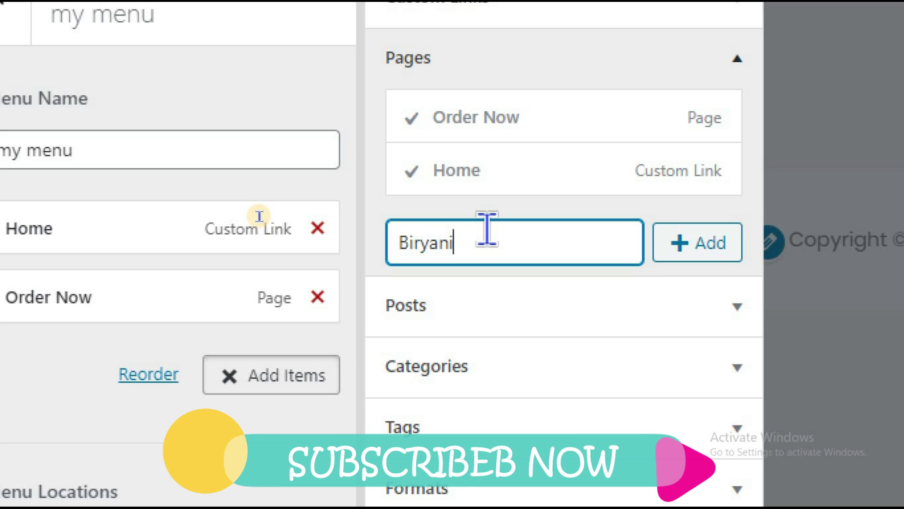
click(714, 241)
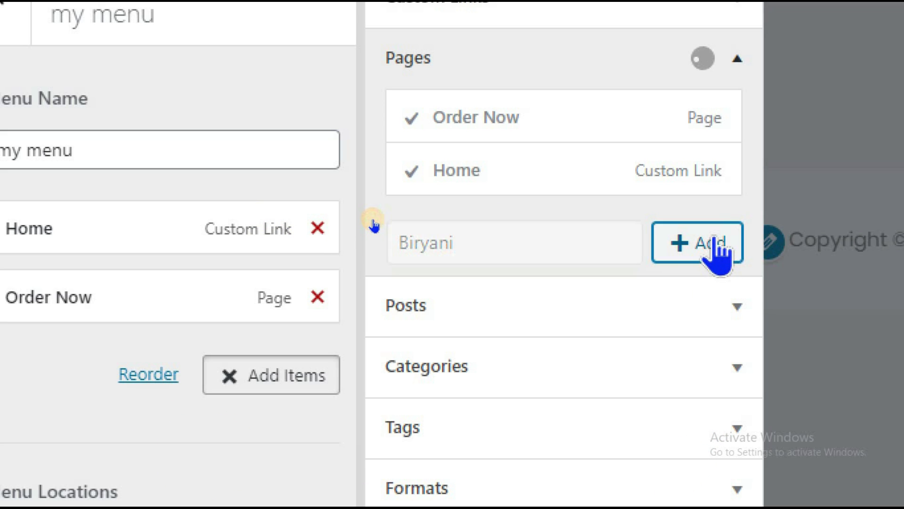
- Create a new page named "contact us" and add it to the menu
click(499, 296)
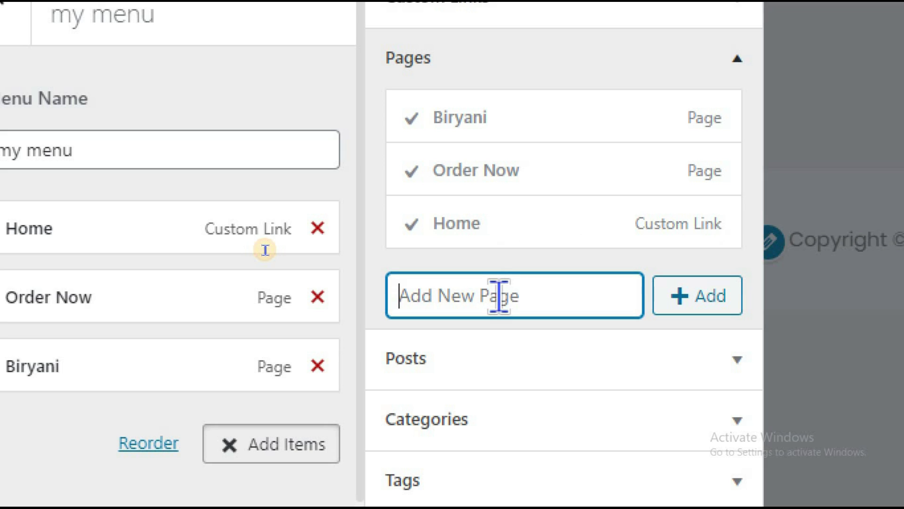
text(contact us)
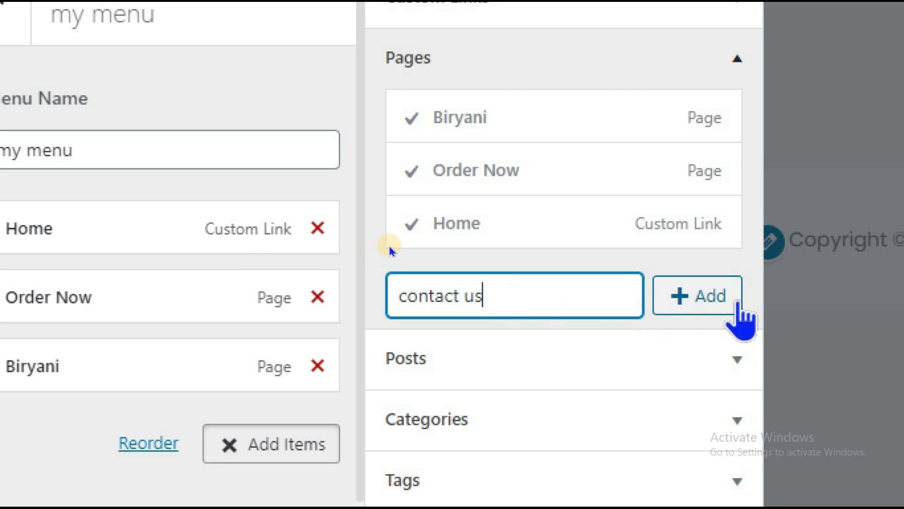
click(723, 295)
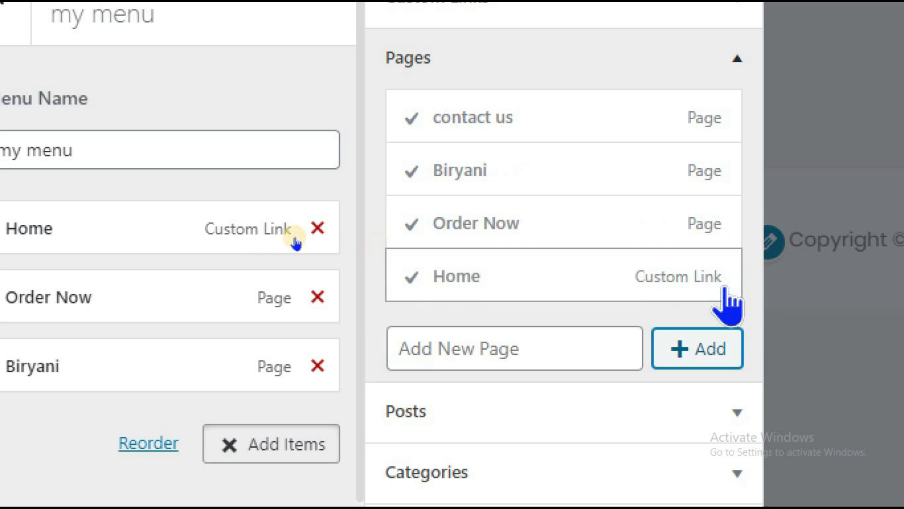
- Create a new page named "About Us" and add it to the menu
click(450, 347)
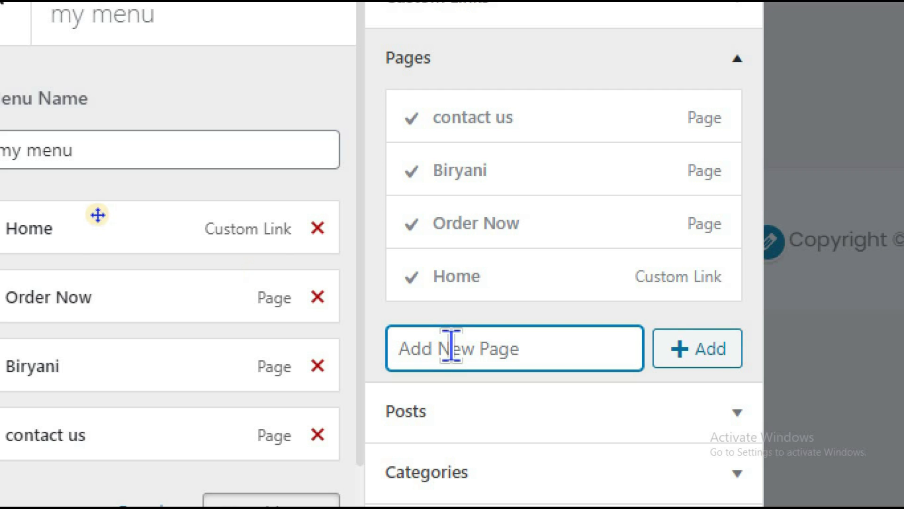
scroll(105, 388, left, 2)
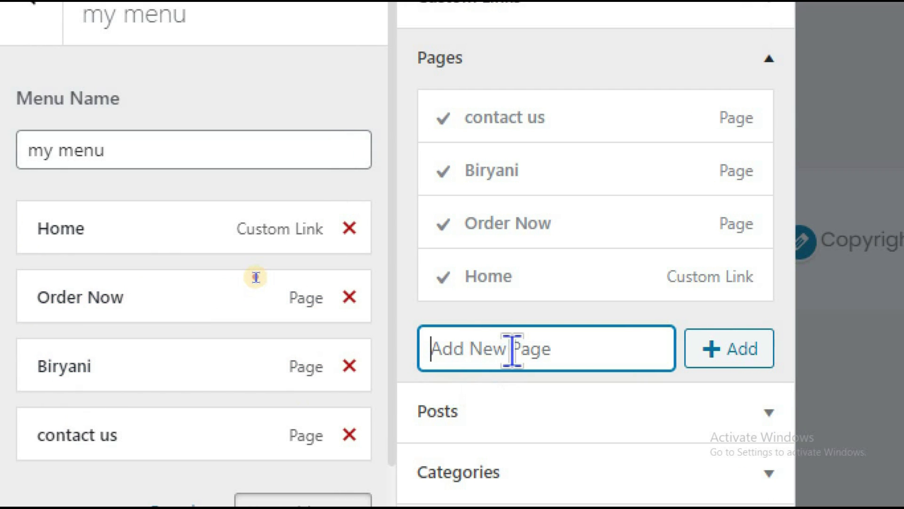
text(About Us)
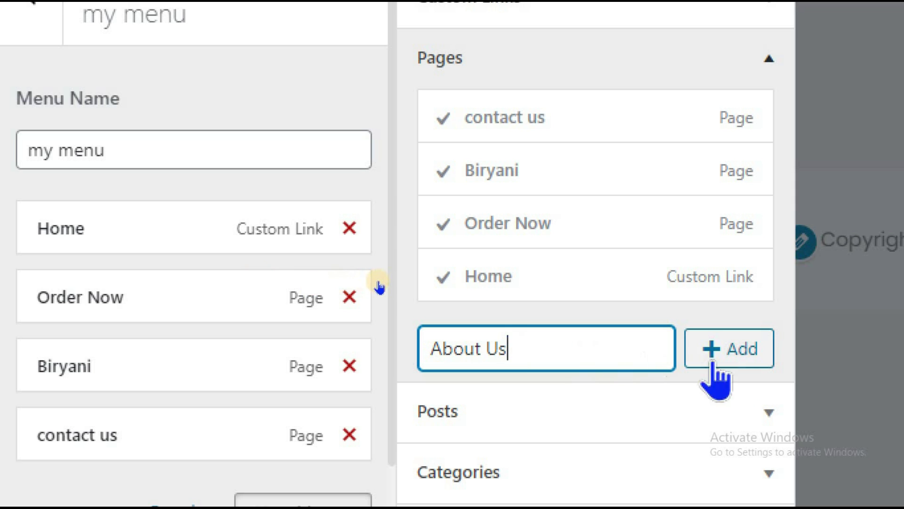
click(752, 354)
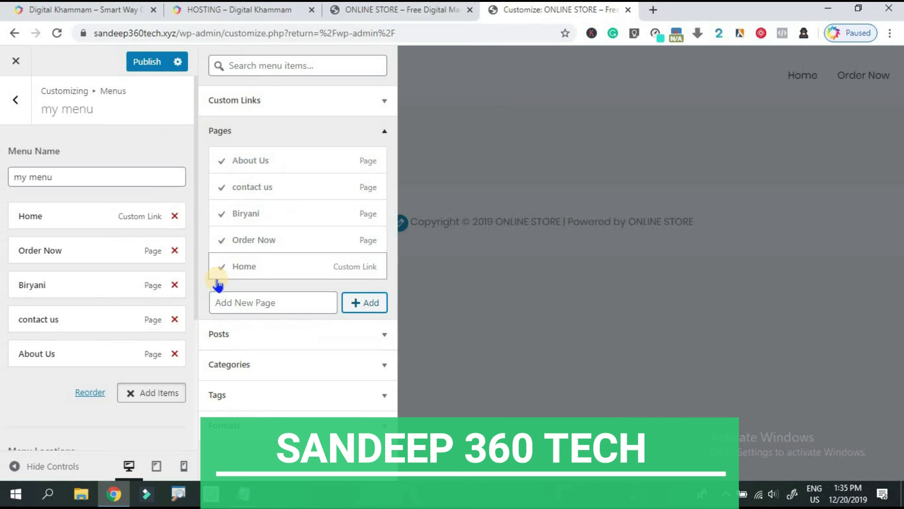
- Publish the menu changes and check the navigation on the reloaded live store page before returning to the customizer
click(144, 64)
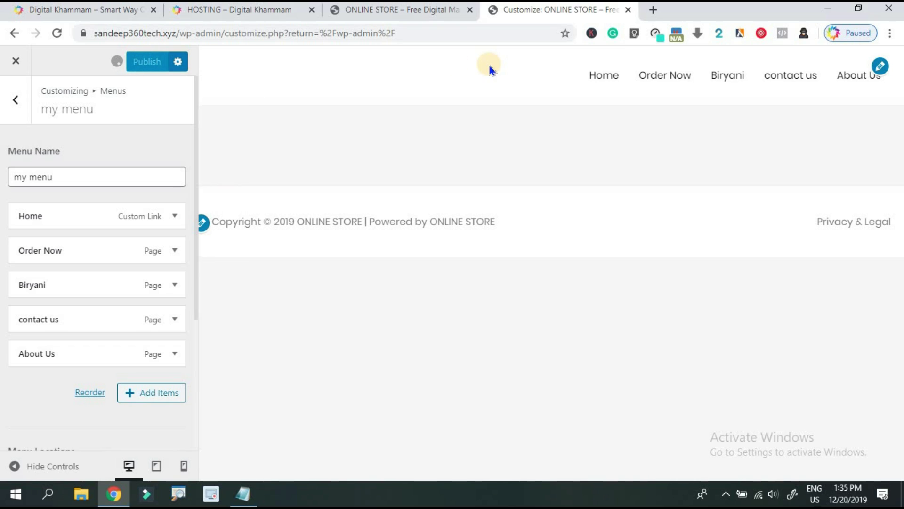
click(414, 10)
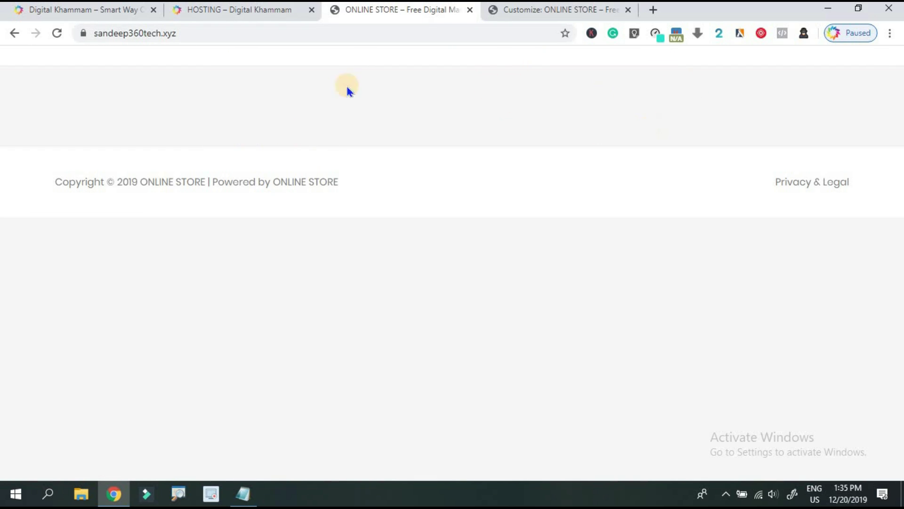
click(57, 34)
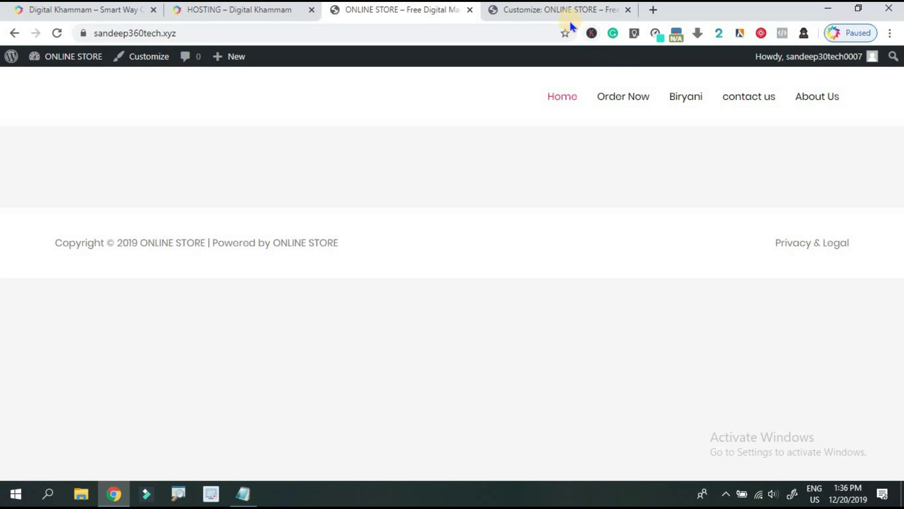
click(565, 14)
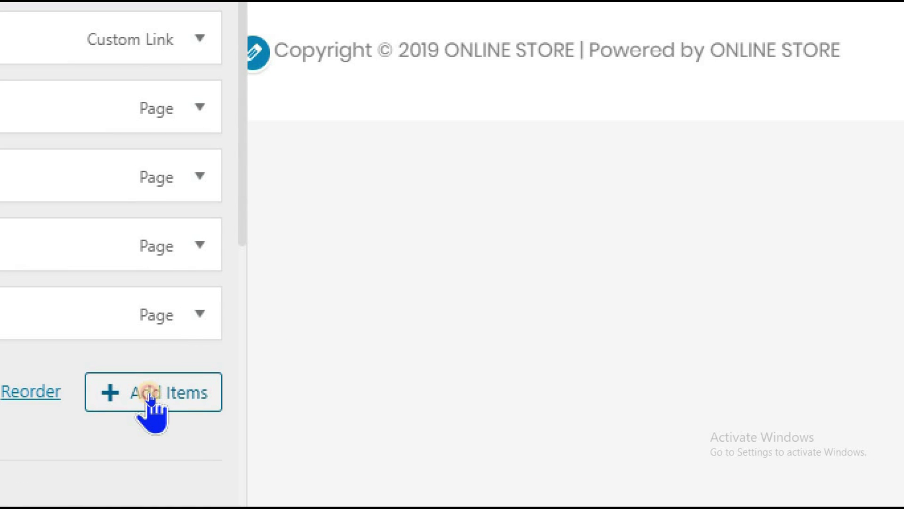
- Create a new page named "chicken biryani" and add it to the menu
click(150, 395)
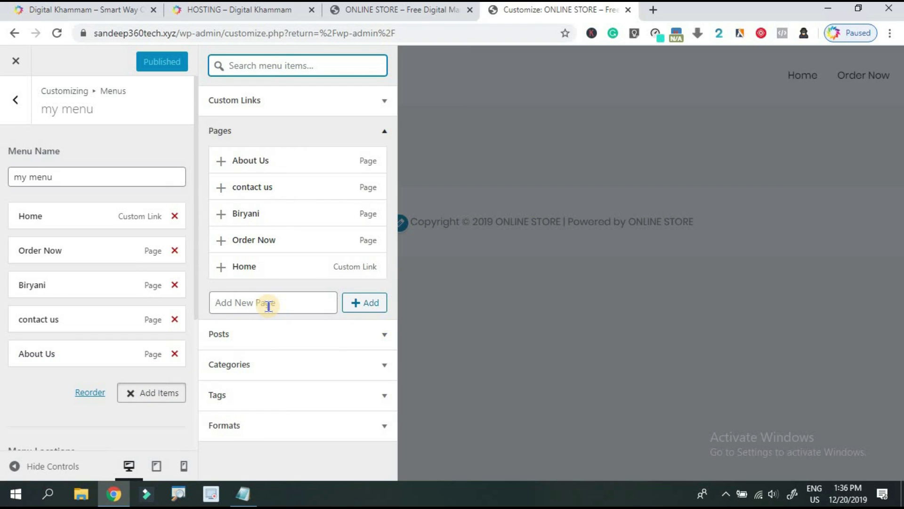
click(269, 306)
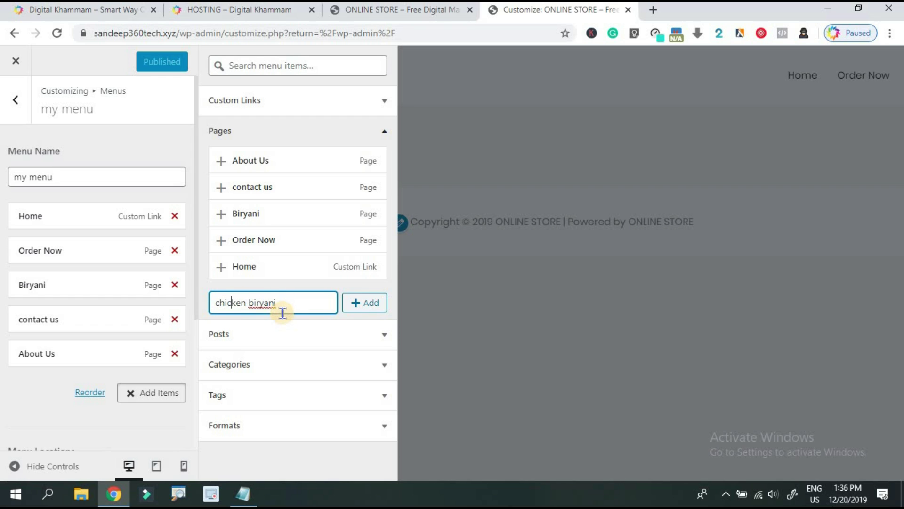
click(353, 307)
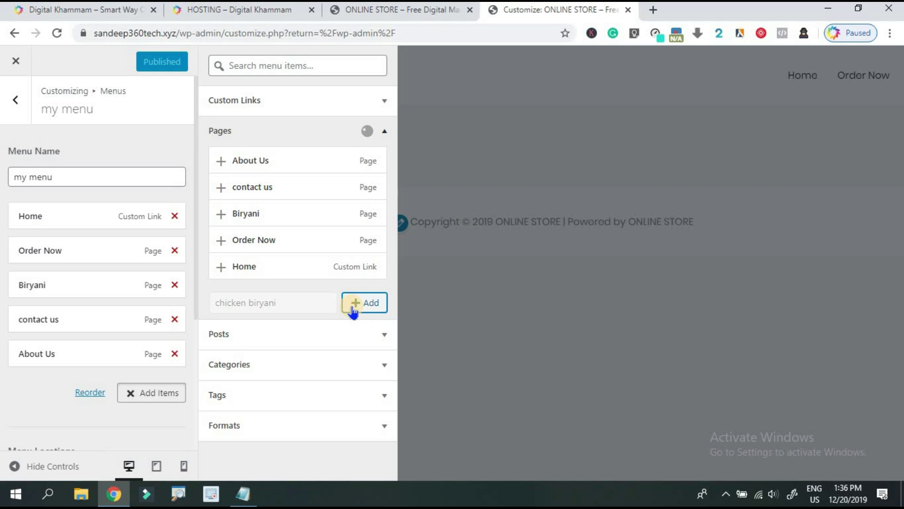
- Create new pages named "prawns biryani" and "mutton biryani" and add both to the menu
click(283, 305)
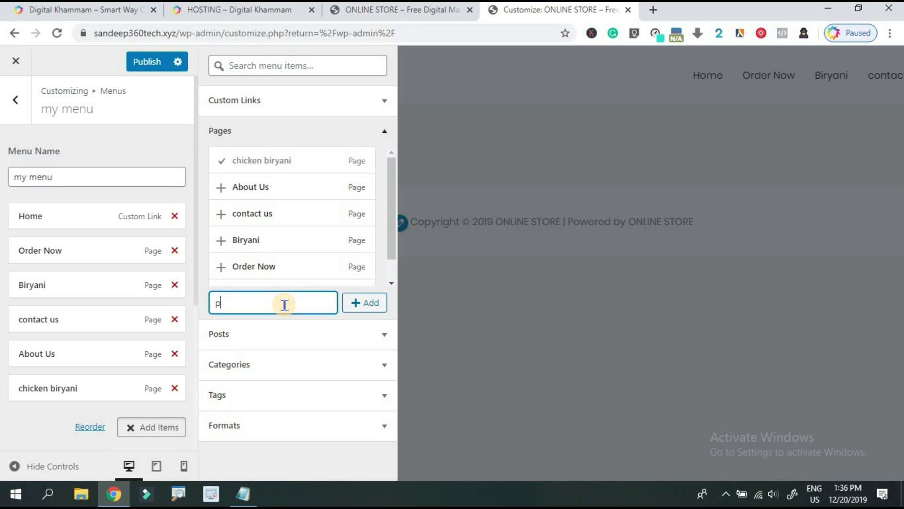
text(prawns biryani)
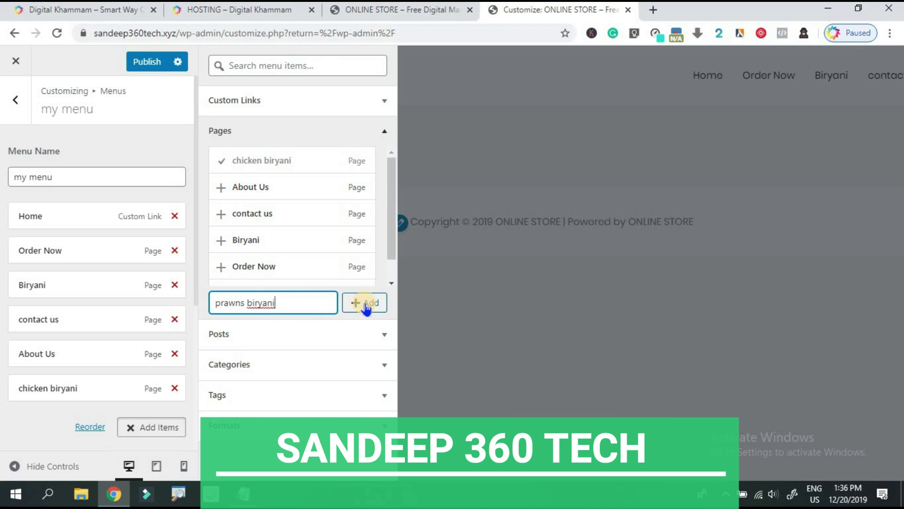
click(366, 304)
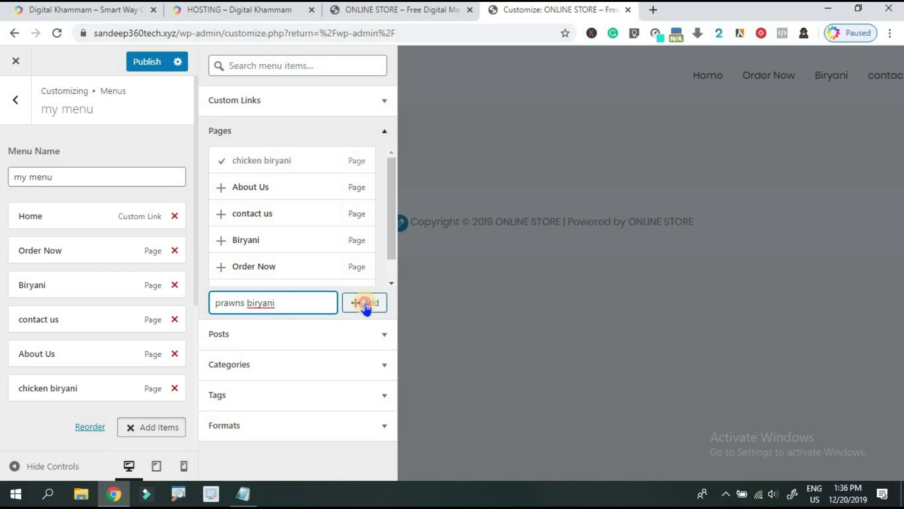
click(302, 302)
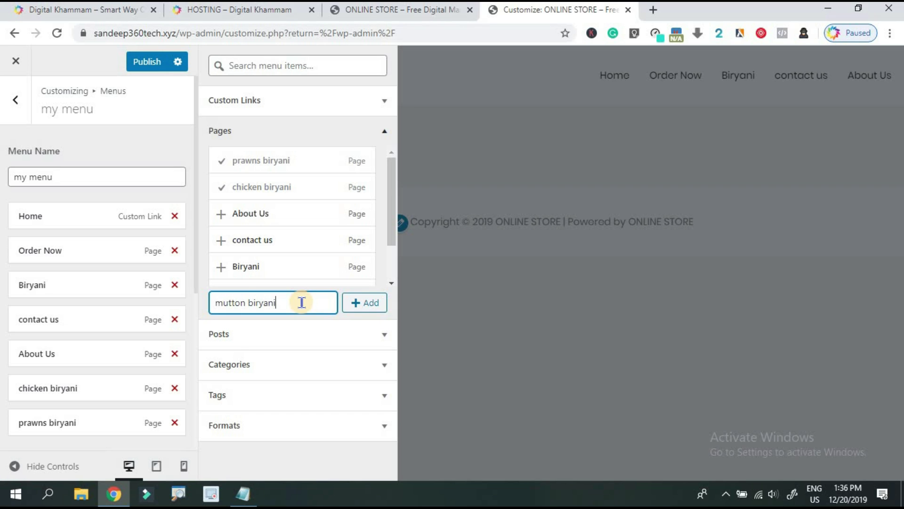
click(369, 303)
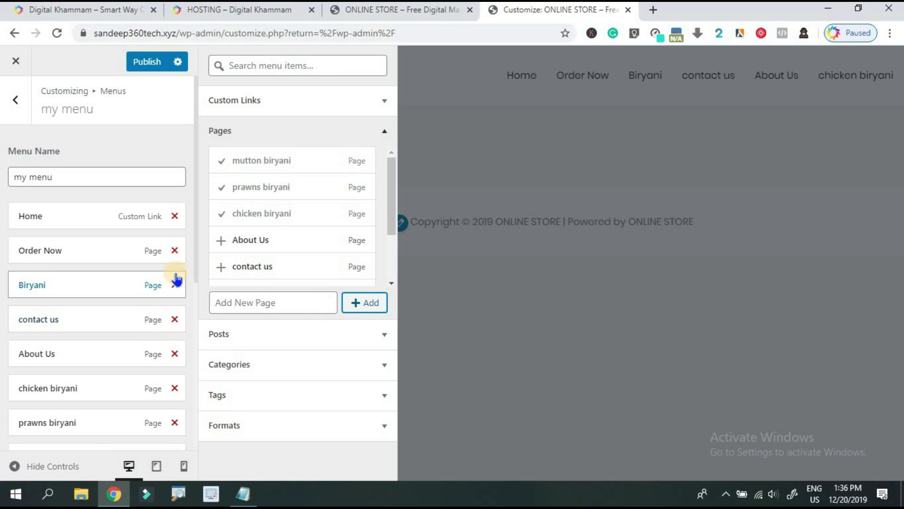
- Move the chicken biryani item directly below Biryani and indent it as a sub-item
scroll(195, 278, down, 2)
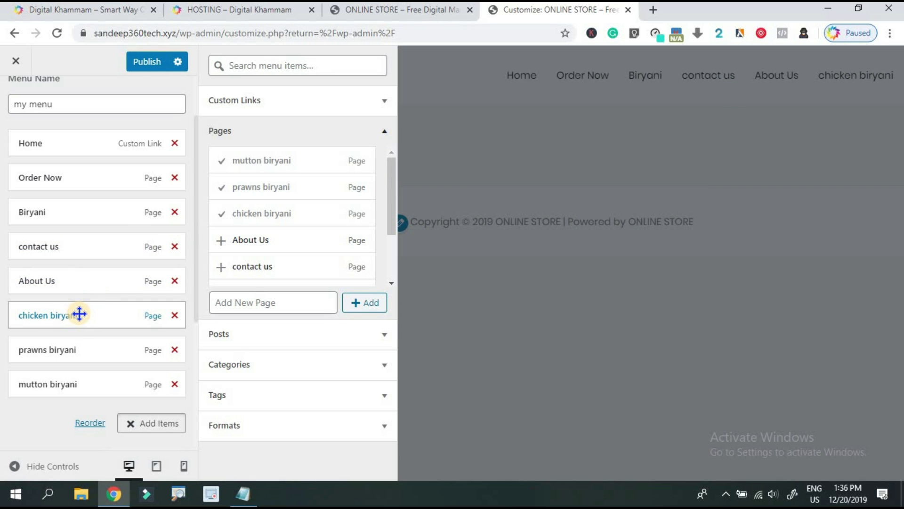
drag(78, 314, 94, 236)
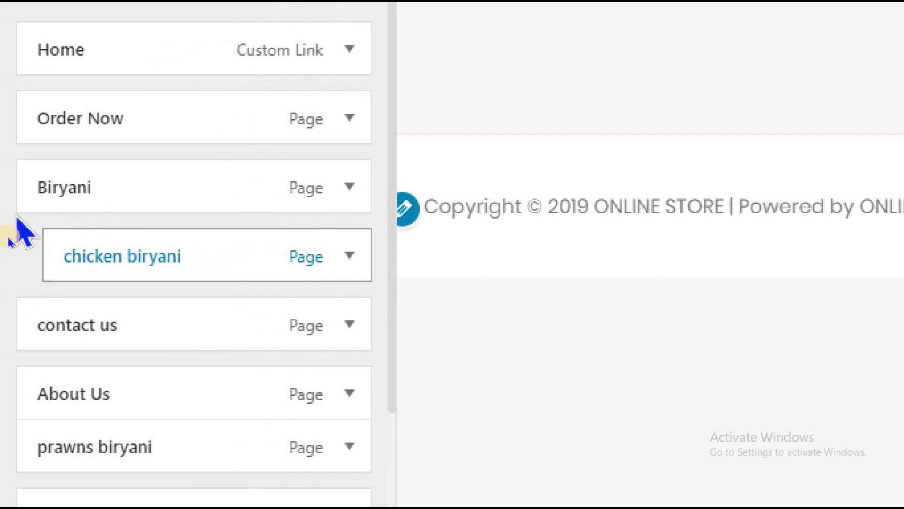
drag(86, 249, 95, 233)
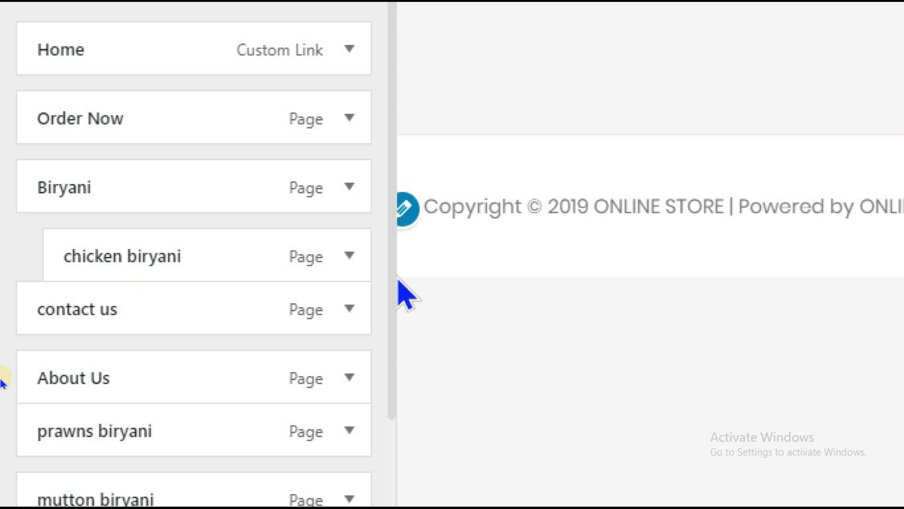
- Move prawns biryani and mutton biryani below chicken biryani as further sub-items of Biryani
scroll(28, 377, down, 2)
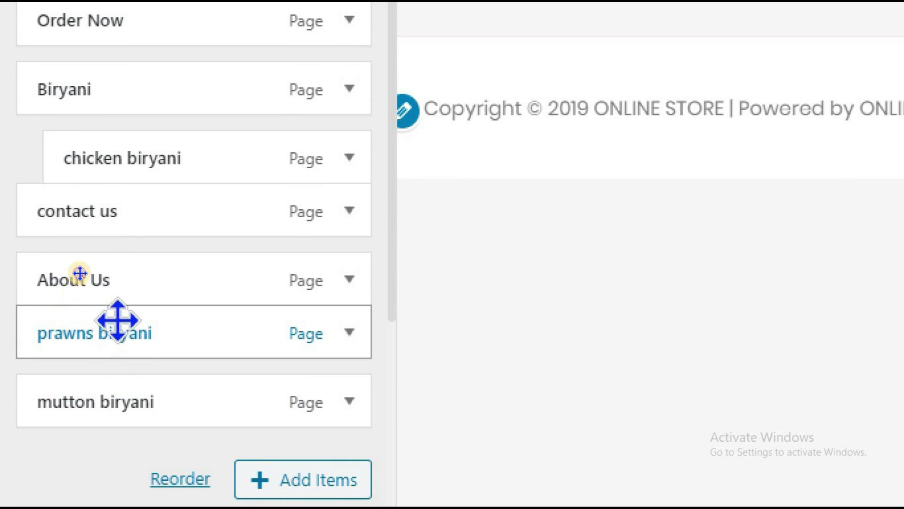
drag(118, 321, 141, 207)
scroll(111, 468, down, 2)
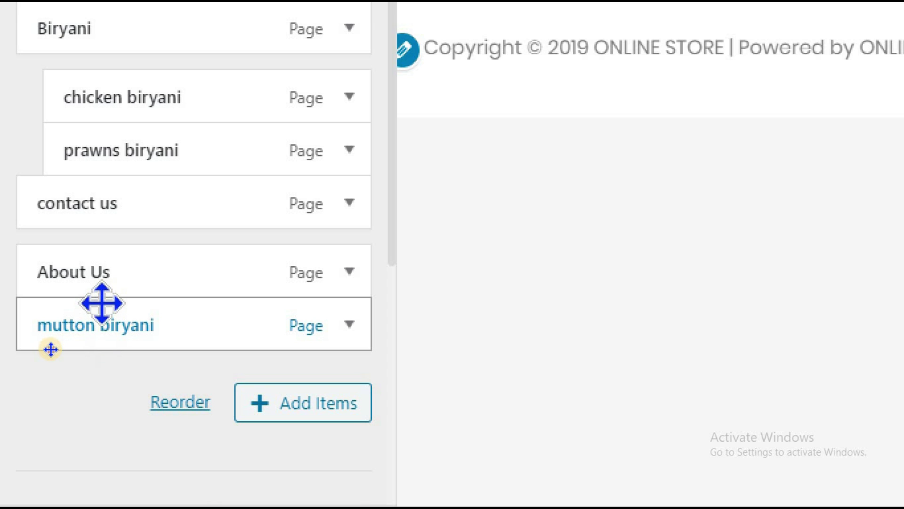
drag(101, 303, 132, 175)
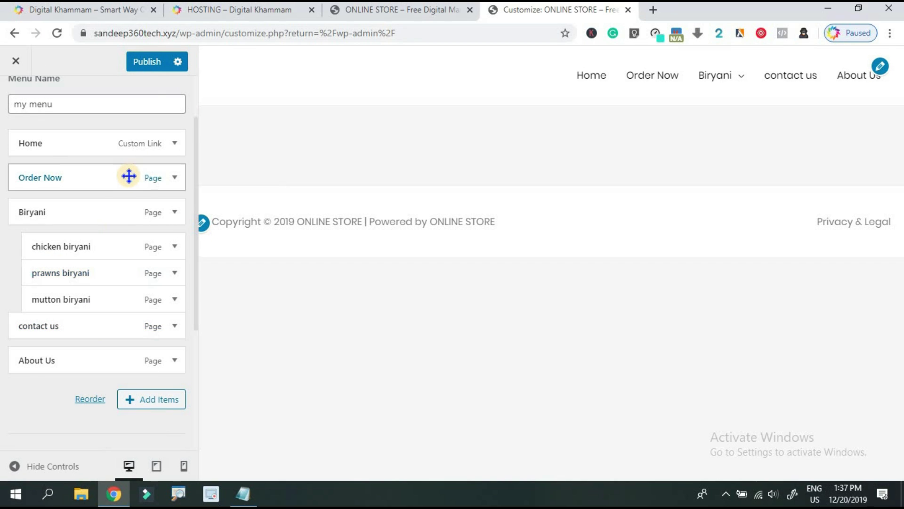
- Publish the menu changes and check the Biryani dropdown on the reloaded live store page
click(162, 66)
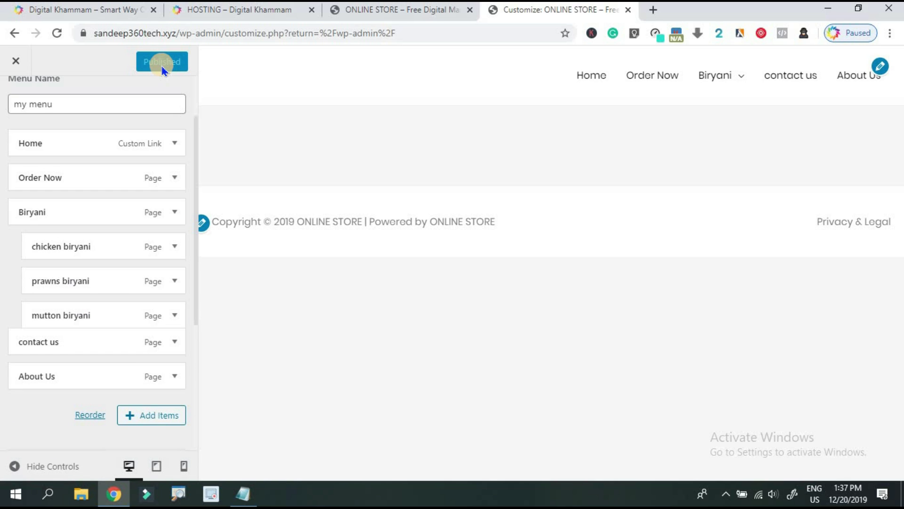
click(386, 12)
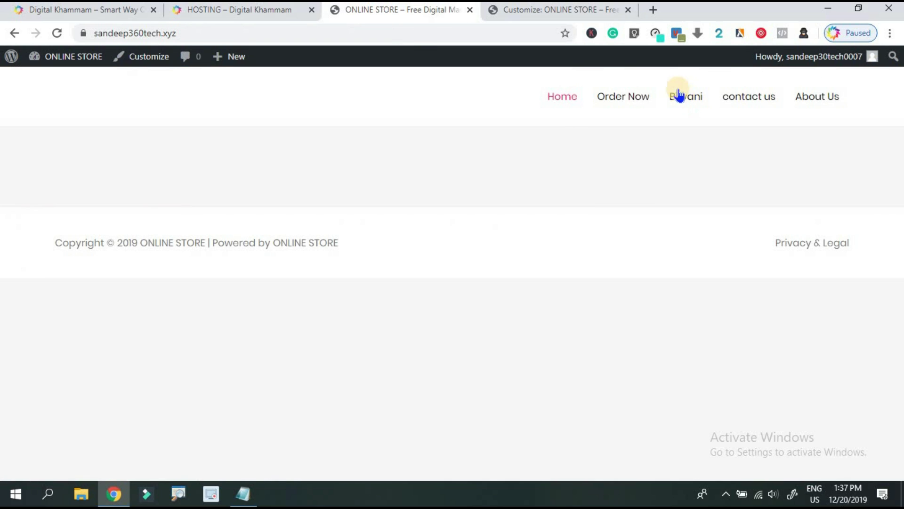
click(57, 33)
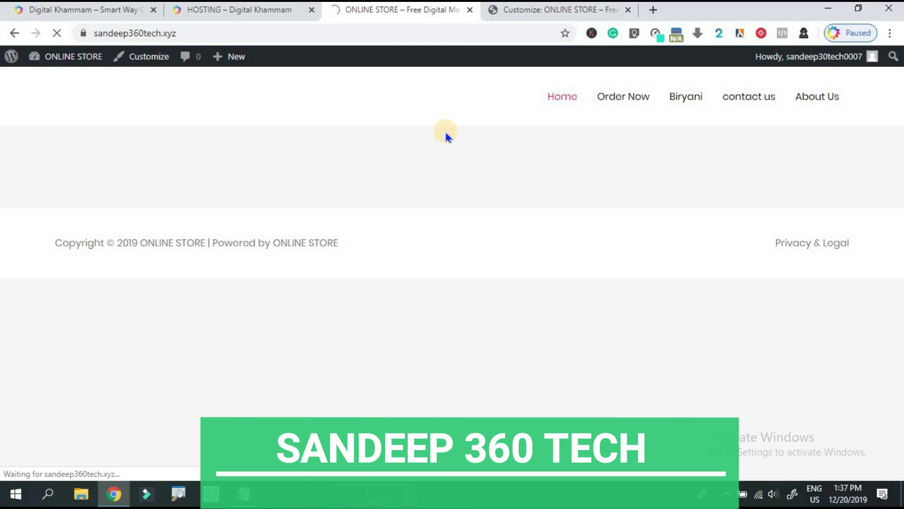
mouse_move(686, 105)
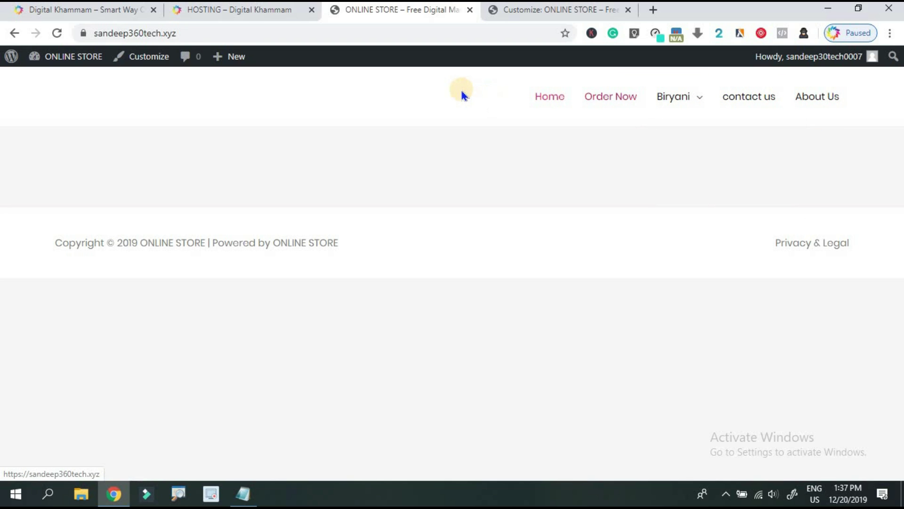
- Close the customizer to return to the dashboard, then reopen it at the Menus section
click(522, 11)
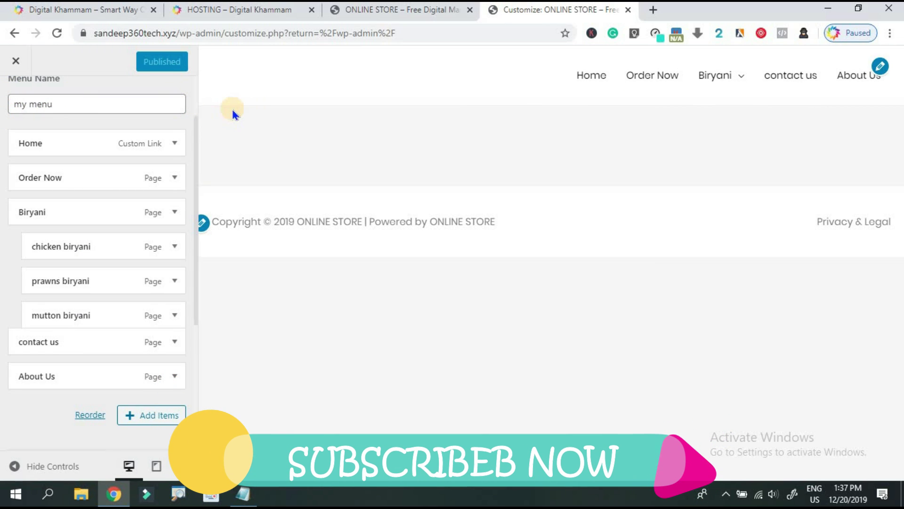
click(17, 63)
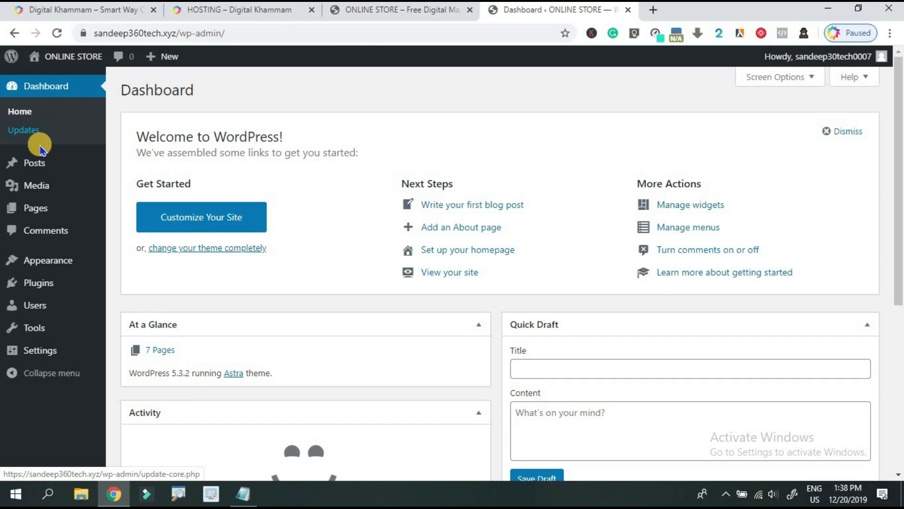
mouse_move(41, 264)
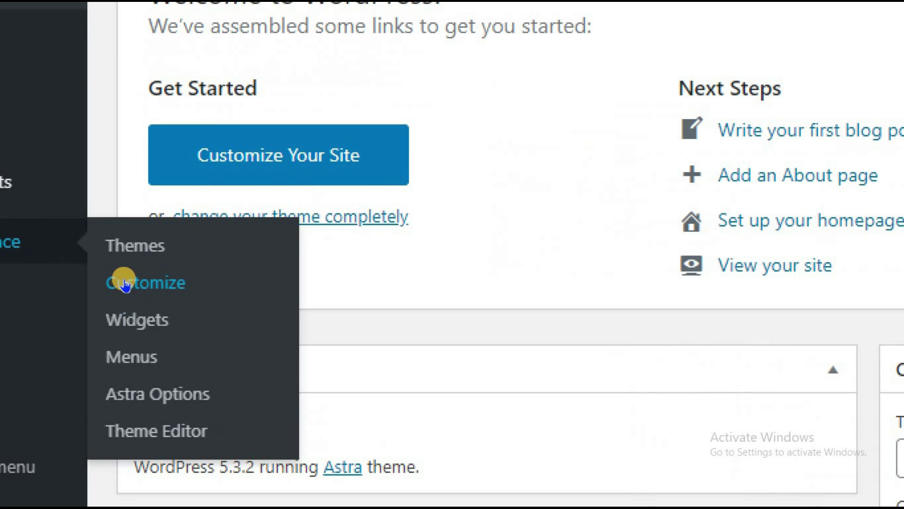
click(125, 283)
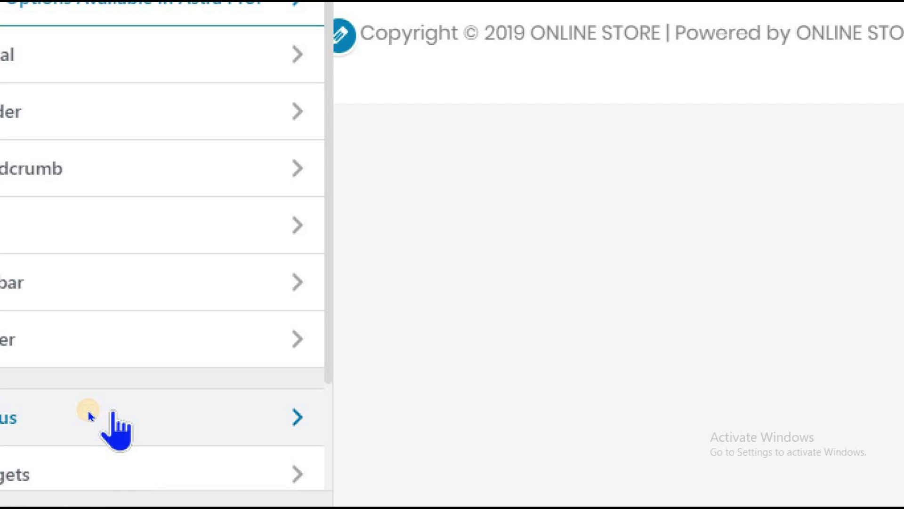
click(89, 414)
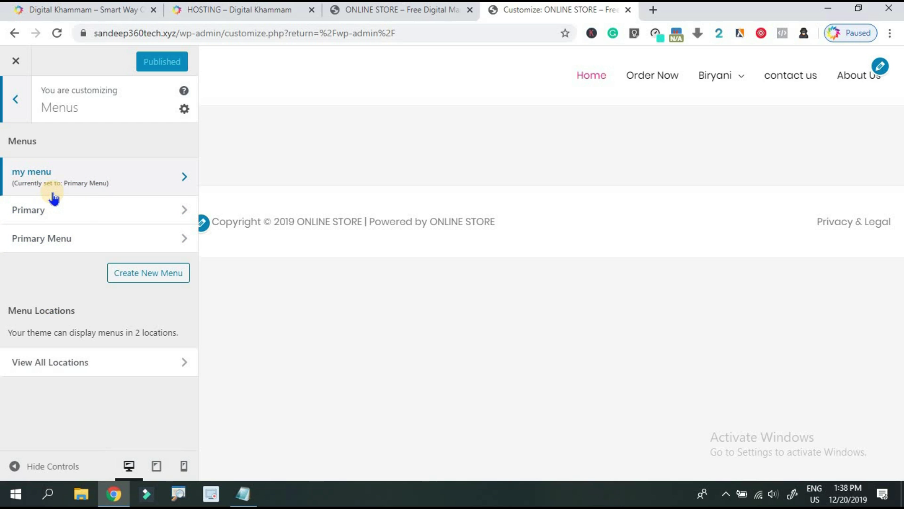
- Start a new menu, assign it to the Primary Menu location and proceed to adding its links
click(138, 278)
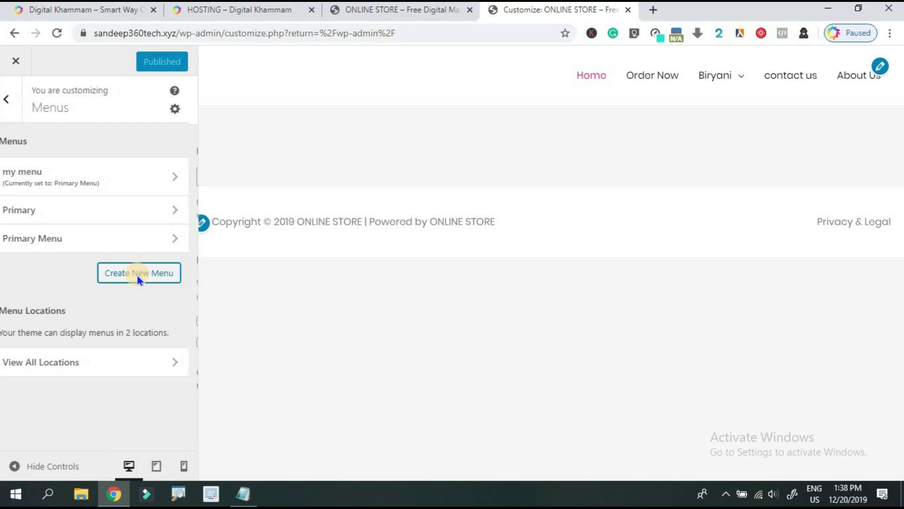
click(98, 180)
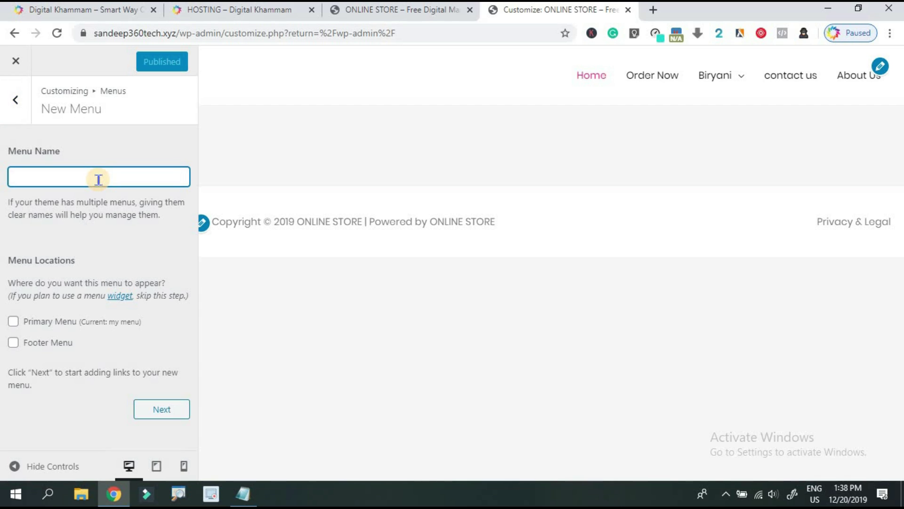
click(52, 325)
click(143, 409)
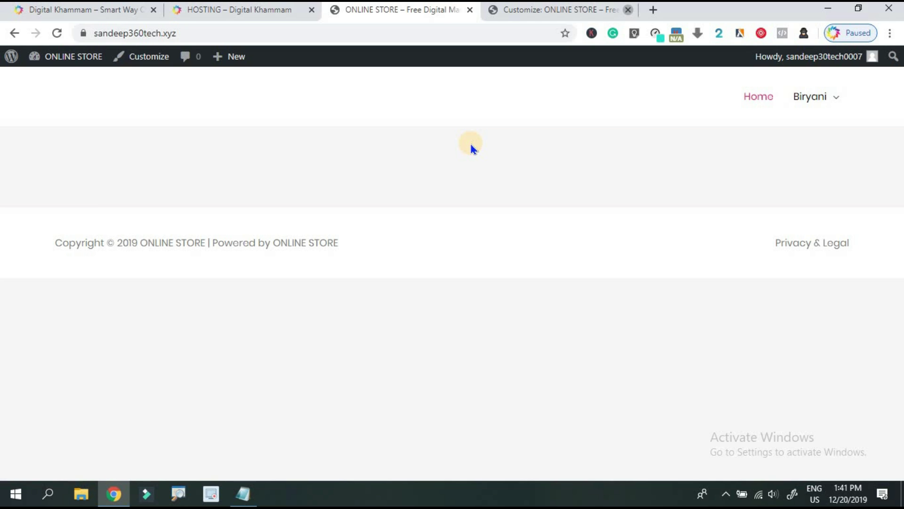
- View the Digital Khammam home page and its hosting page in the already open browser pages
click(85, 15)
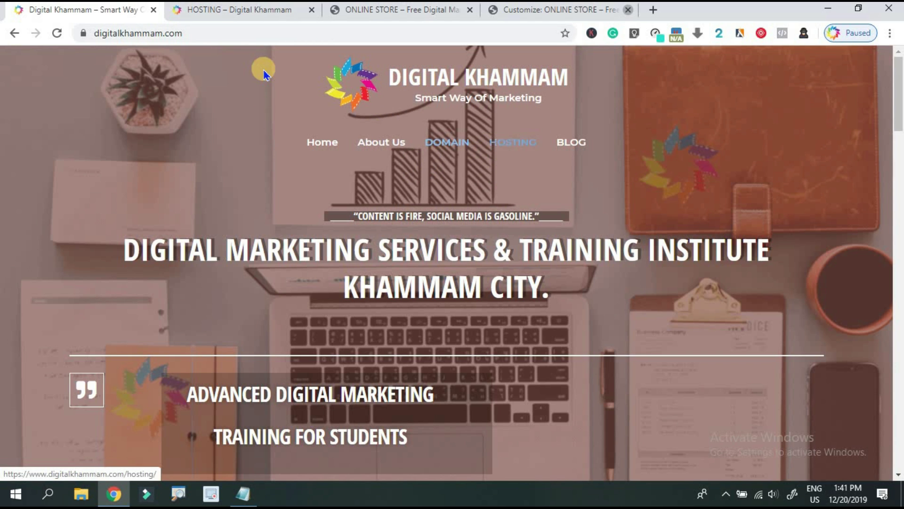
click(238, 11)
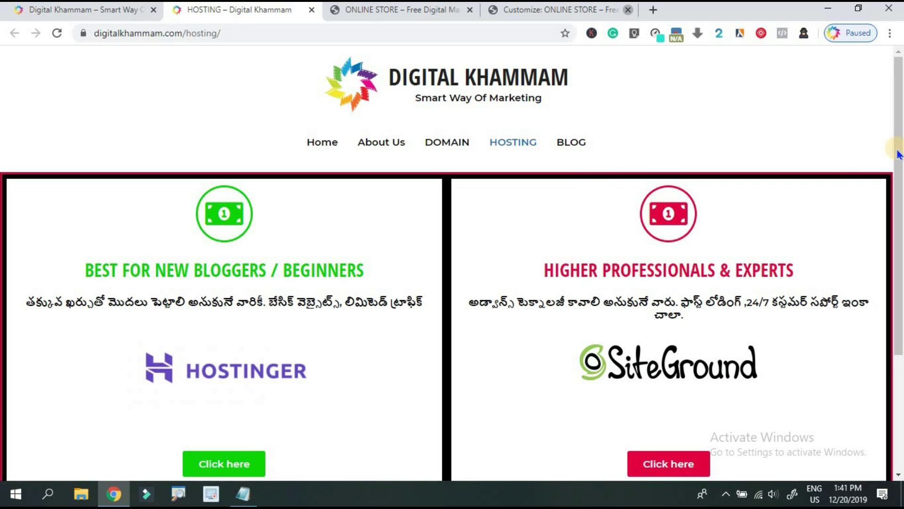